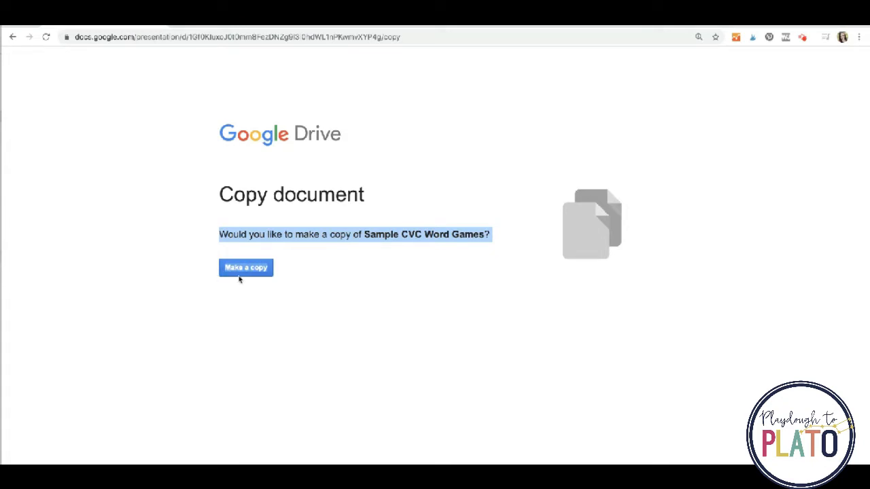
- Make a copy of the Sample CVC Word Games presentation and rename it "Sample CVC Word Games"
left_click(248, 274)
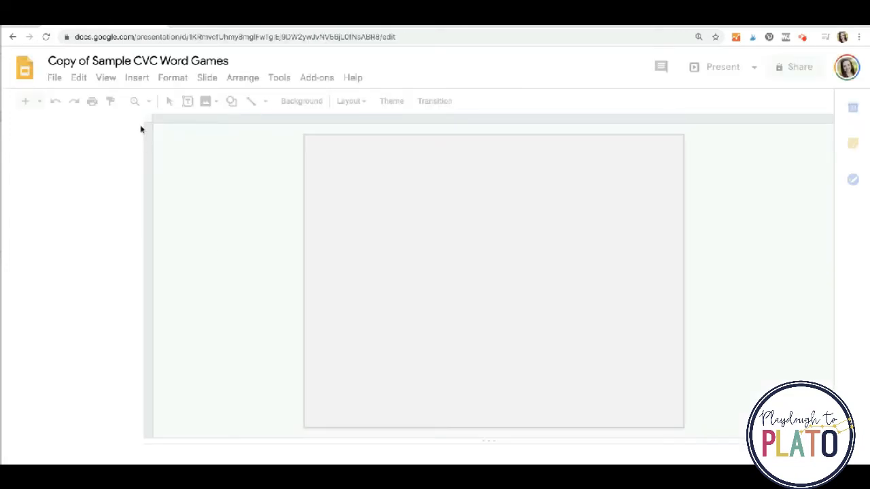
left_click(96, 61)
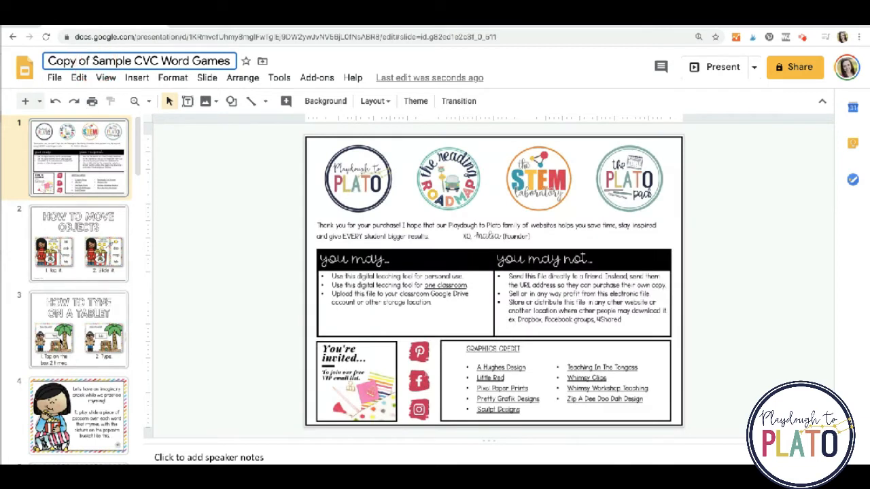
left_click(94, 60)
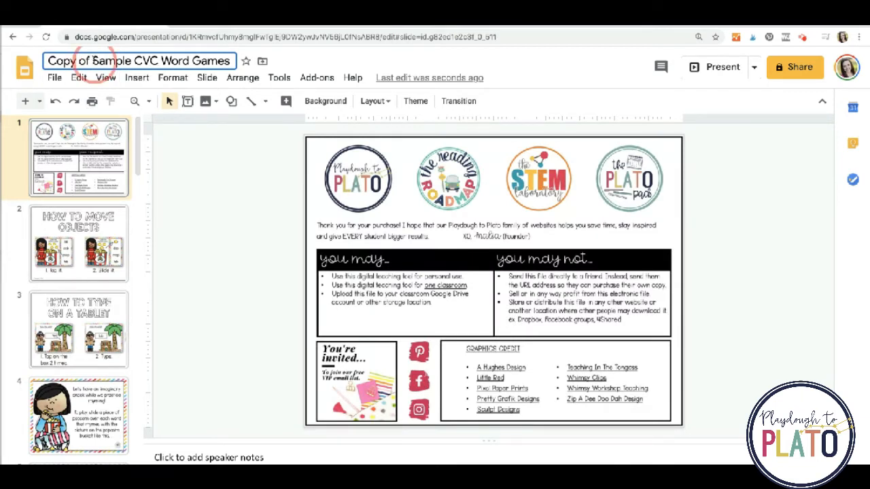
left_click_drag(93, 60, 47, 60)
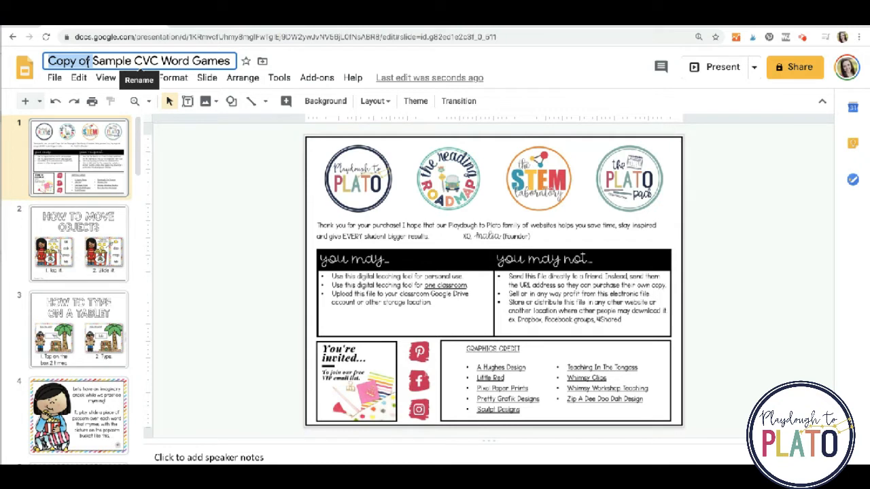
key("BackSpace")
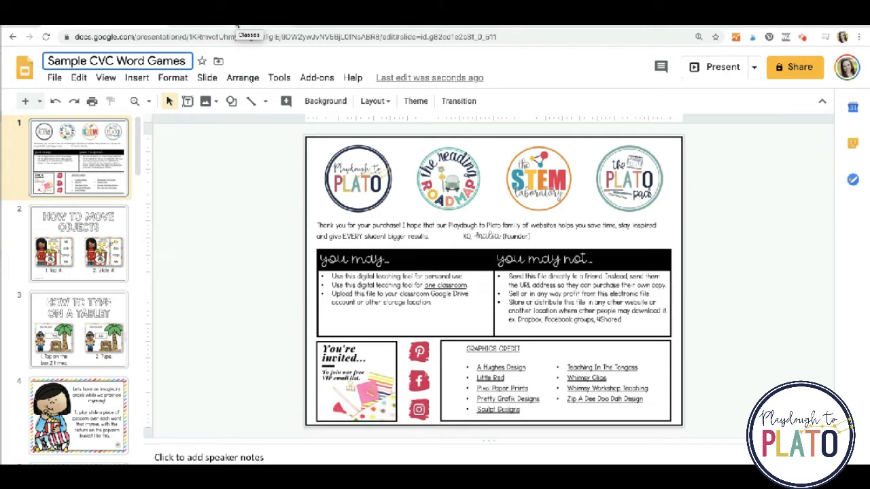
- Switch to Google Classroom and open the classwork page of the Playdough to Plato class
left_click(236, 25)
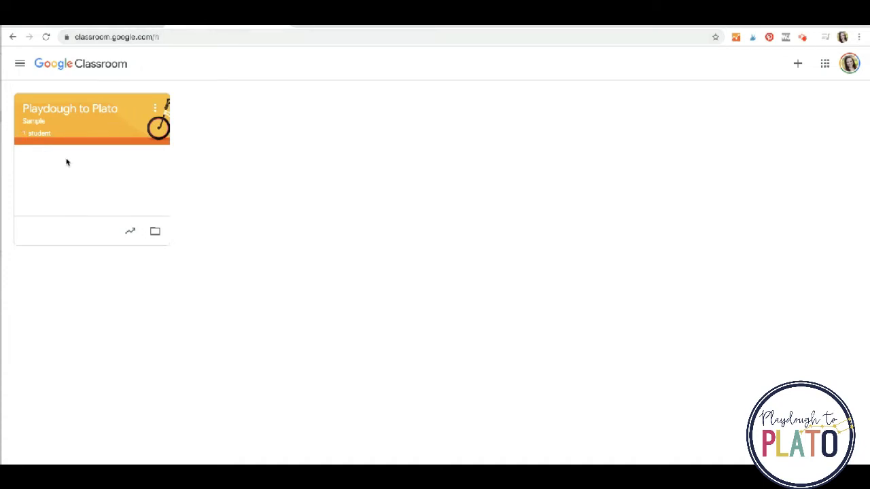
left_click(85, 112)
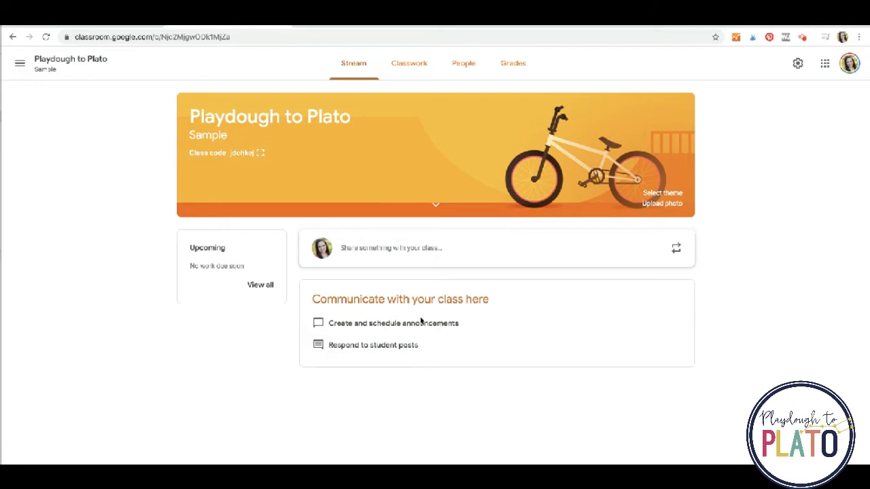
left_click(418, 77)
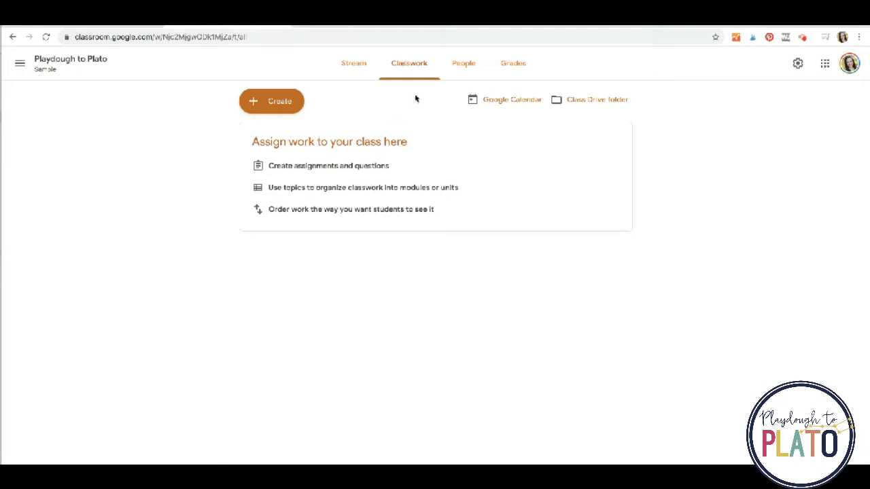
- Look over the class's people list, selecting the student, and its grades page
left_click(466, 65)
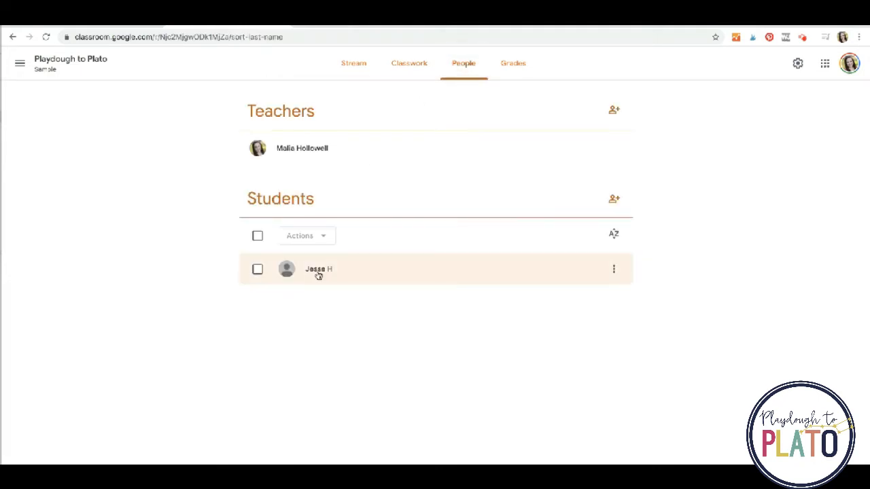
left_click(256, 270)
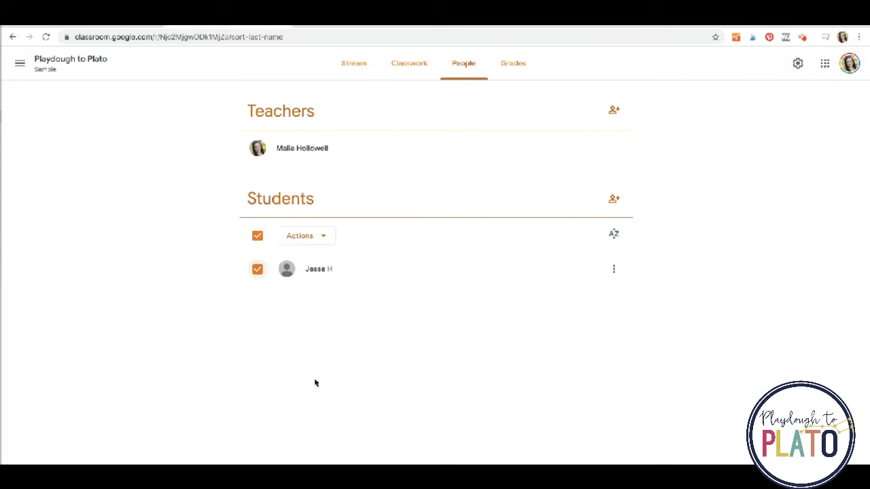
left_click(514, 64)
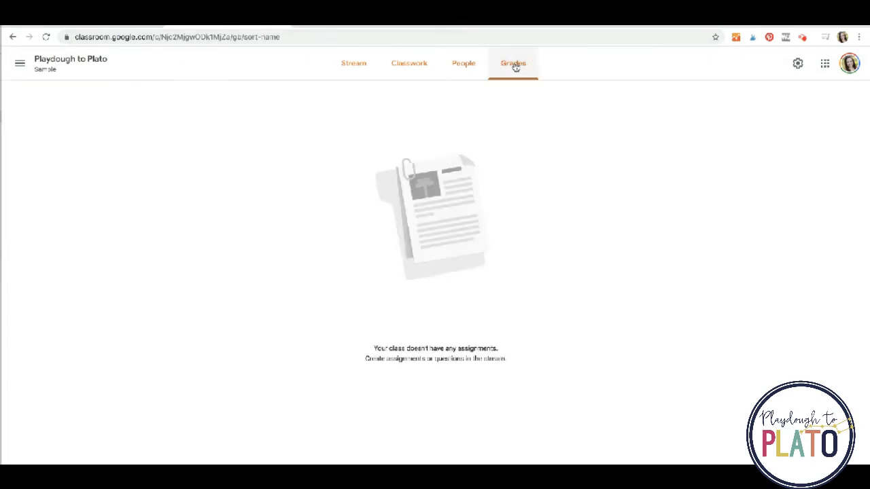
- Create a new classwork assignment titled "CVC Game"
left_click(411, 72)
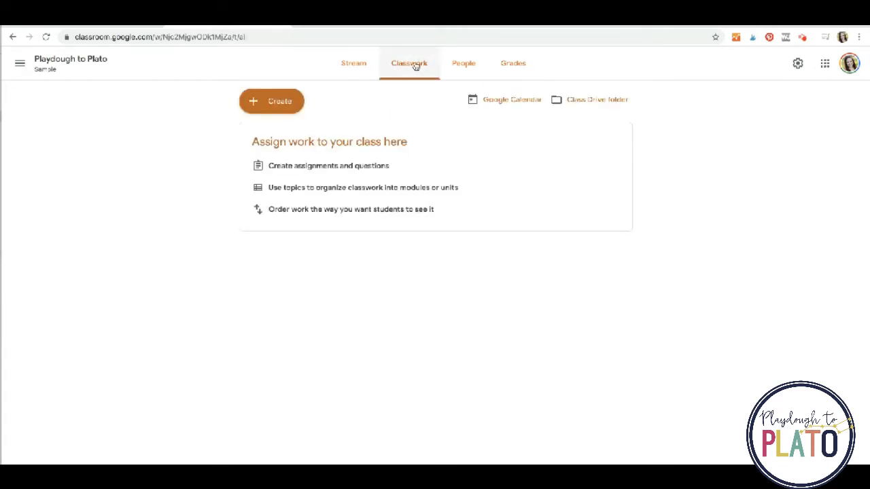
left_click(284, 101)
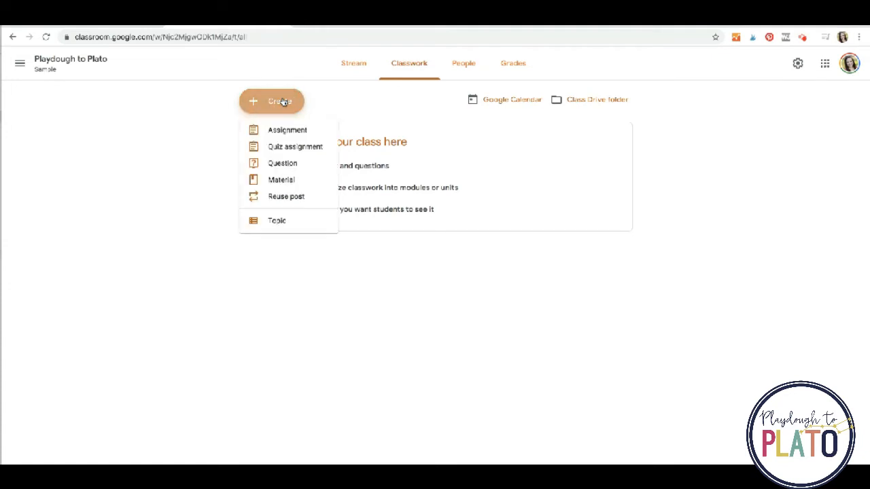
left_click(284, 130)
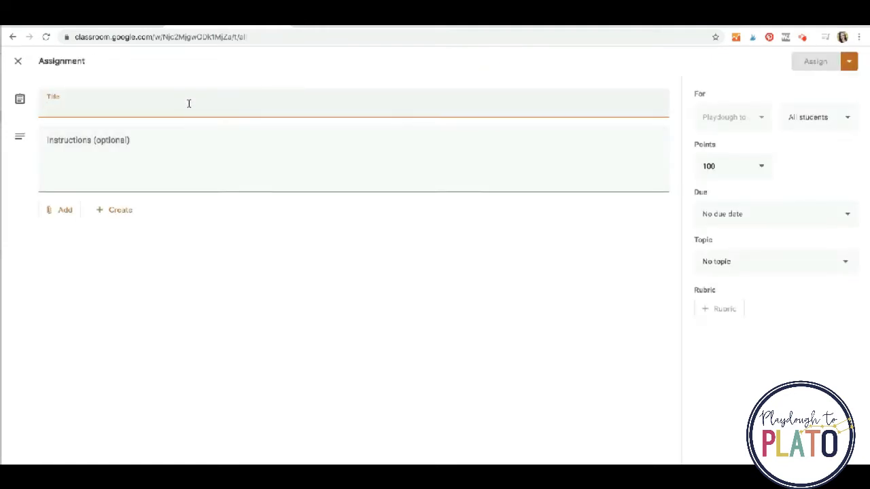
type("CVC")
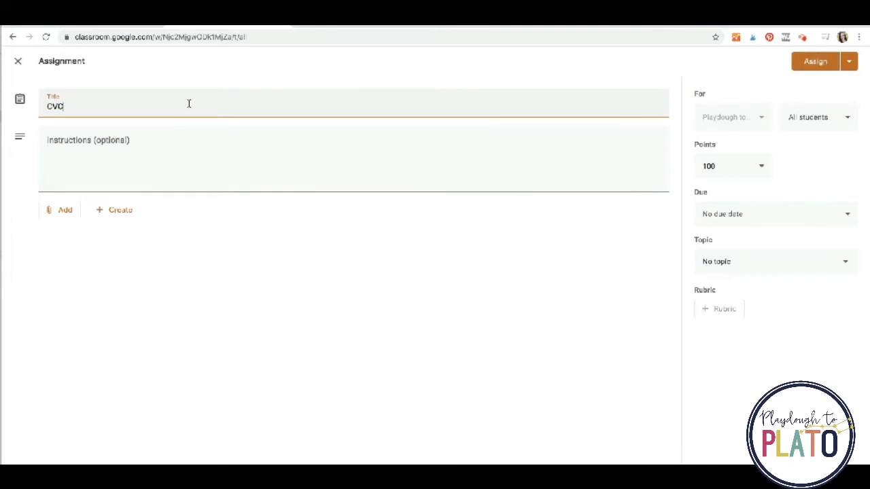
type(" Game")
- Enter the assignment instructions "Play the game with your families and have fun practicing three letter short vowel words!"
left_click(176, 143)
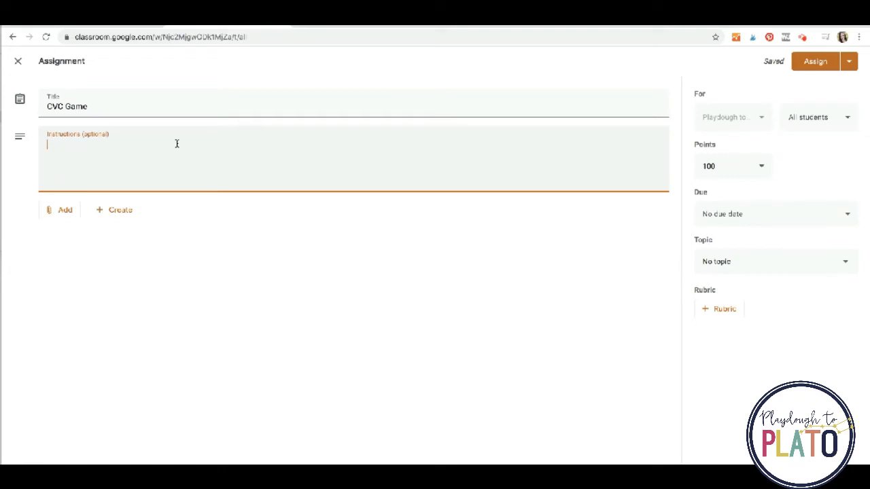
type("Play the game with your fa")
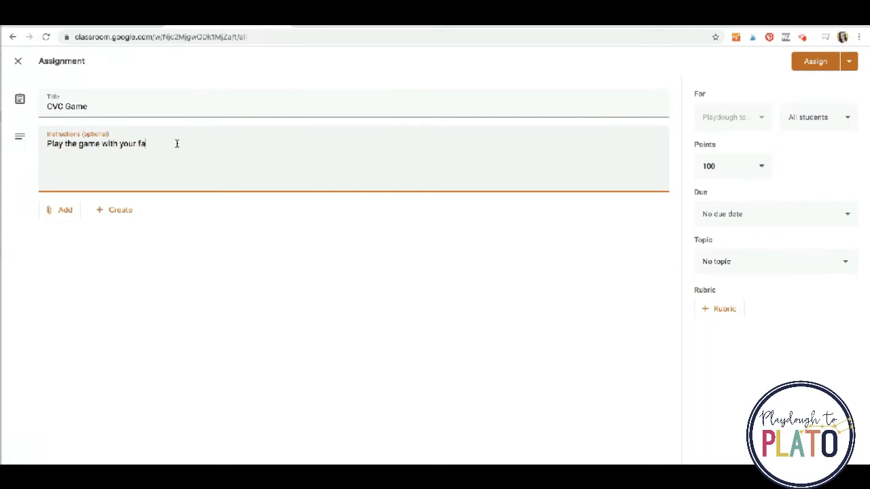
type("milies and have fun practicing threelett")
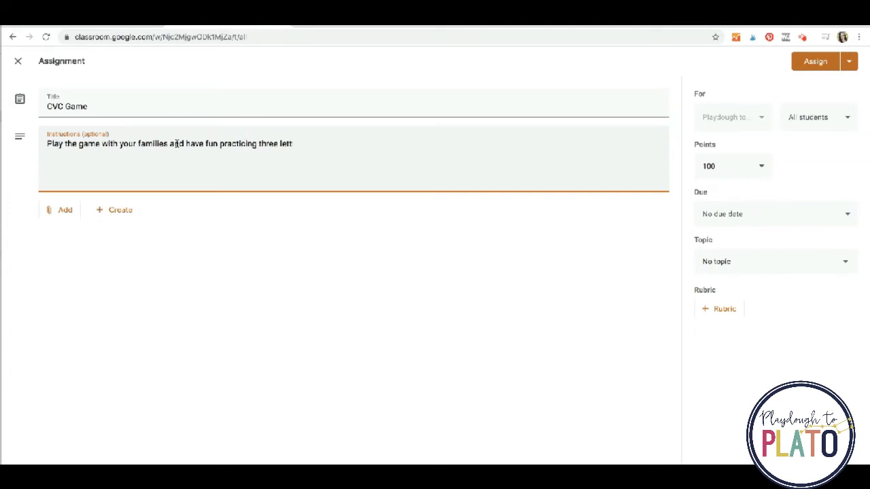
type("er short vowel words!")
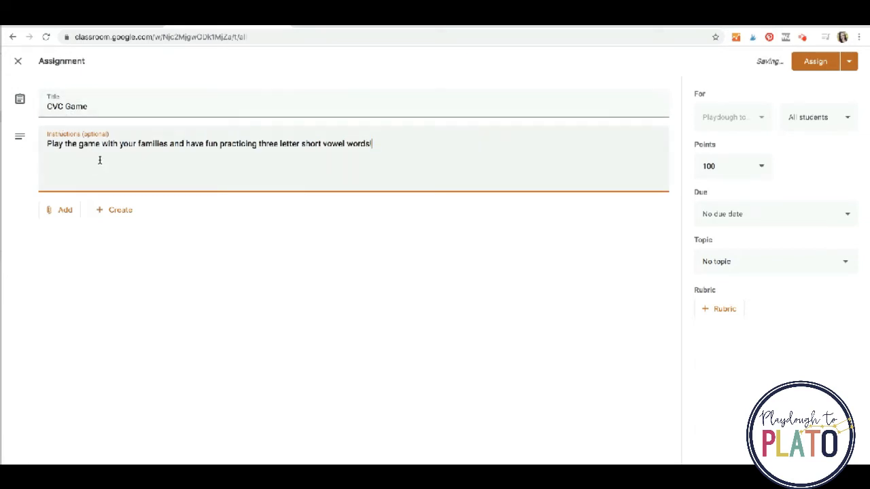
- Attach Sample CVC Word Games from Google Drive and set it to make a copy for each student
left_click(53, 211)
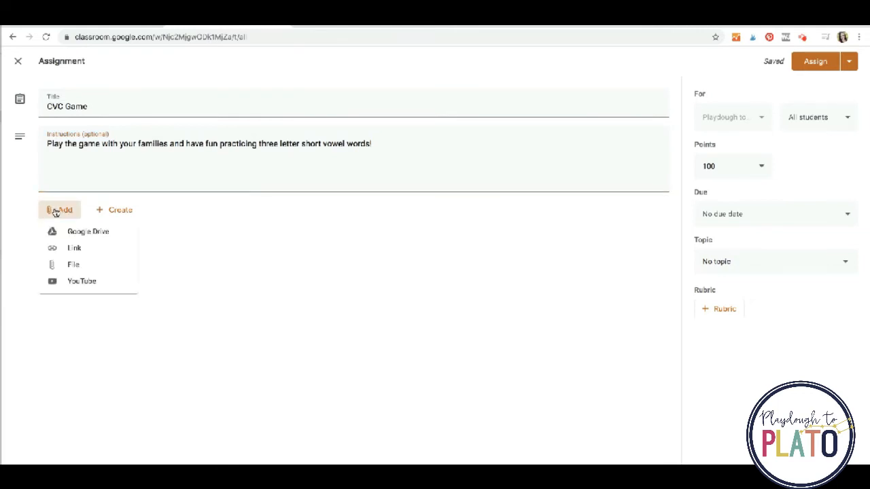
left_click(61, 234)
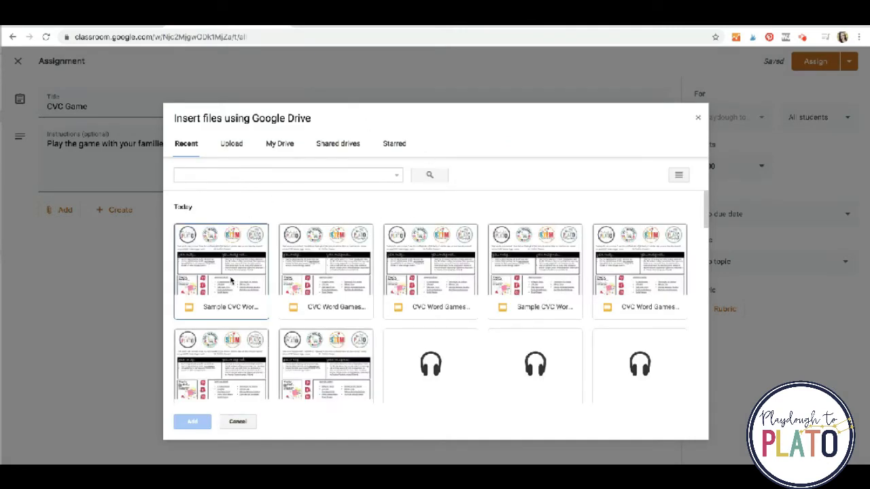
double_click(231, 279)
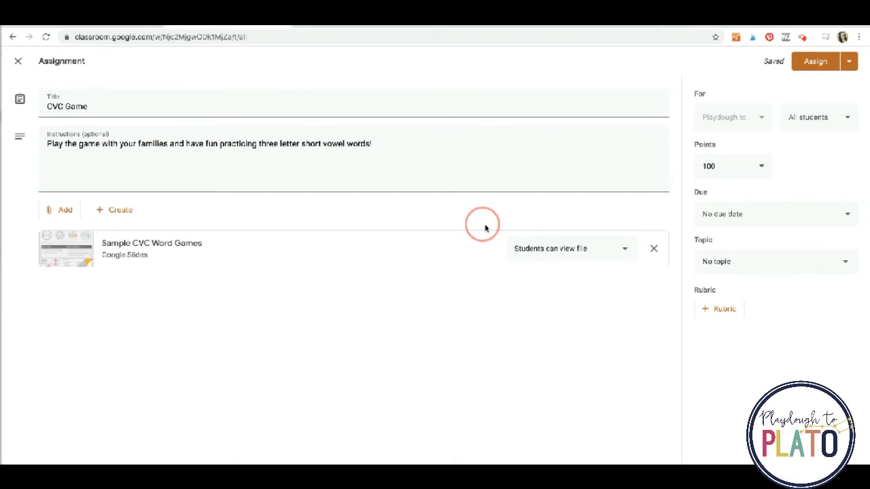
left_click(626, 251)
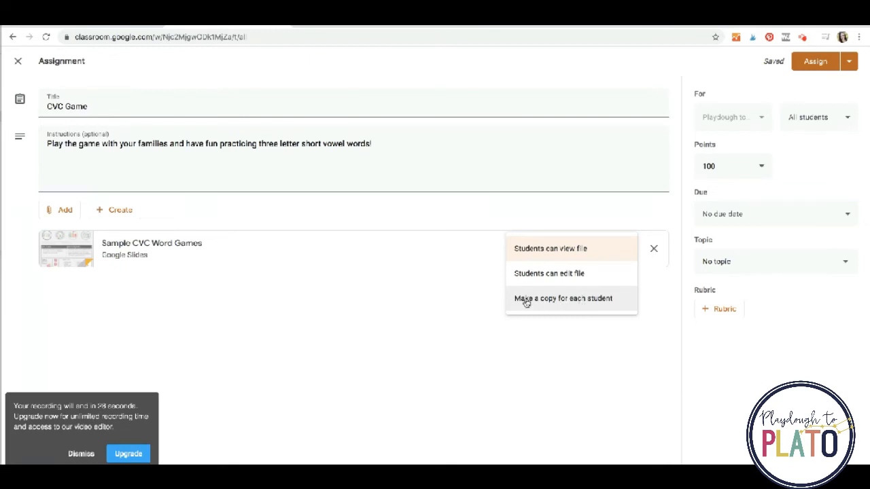
left_click(565, 306)
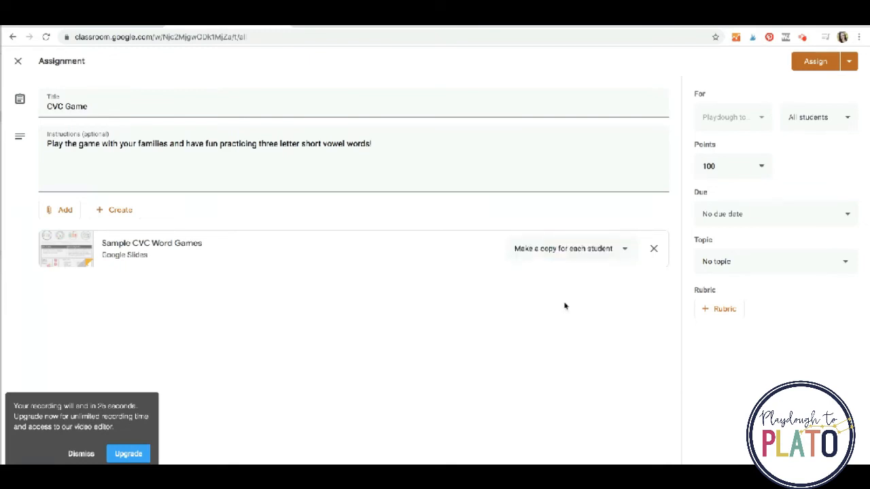
left_click(82, 454)
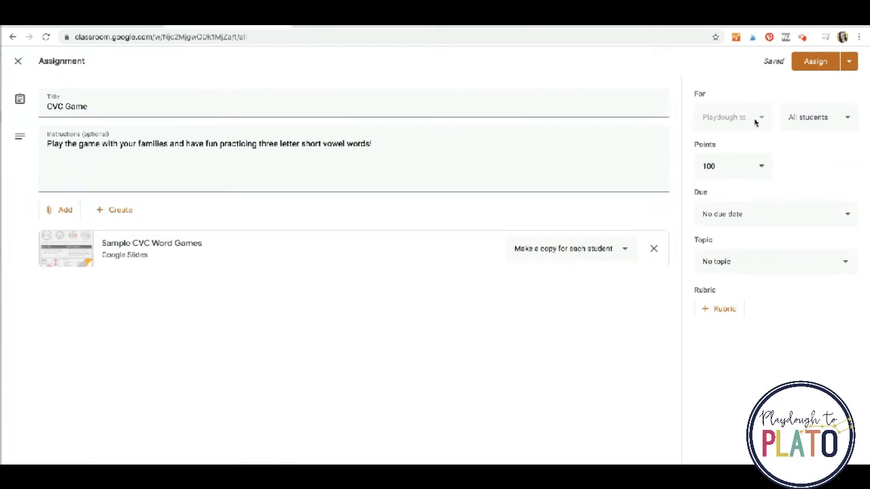
- Clear the assignment's all-students recipient selection and reselect the class's student
left_click(790, 117)
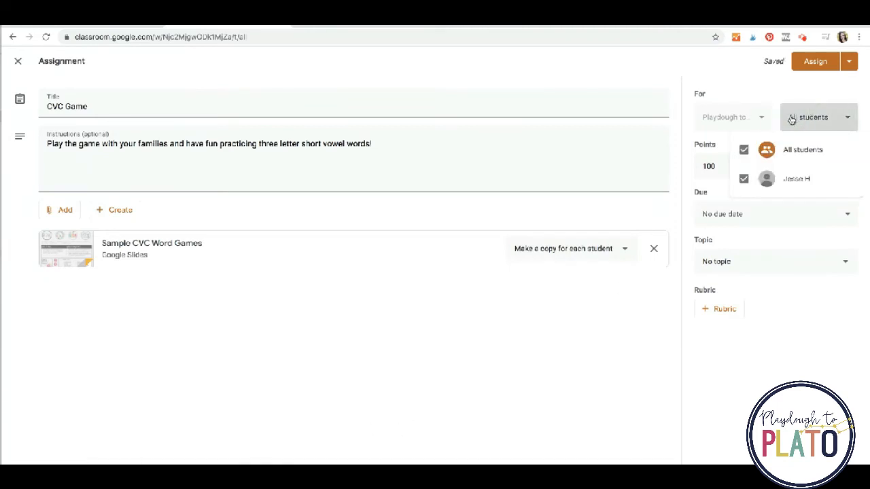
left_click(742, 150)
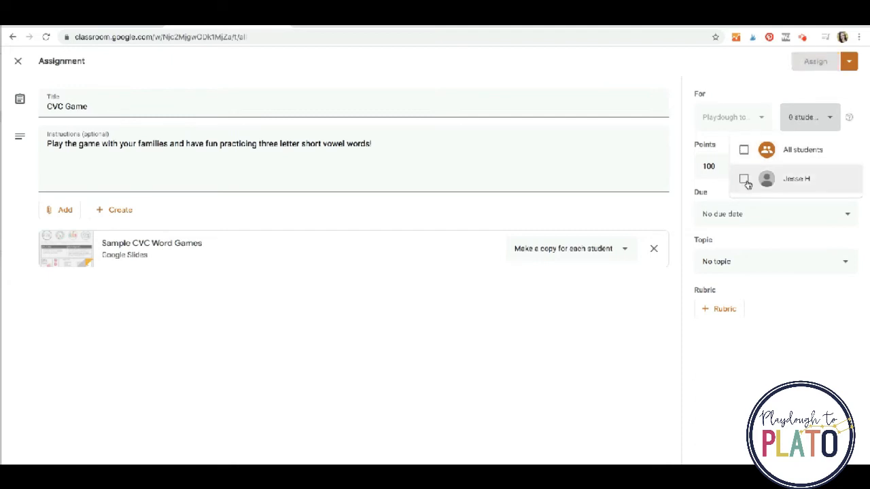
left_click(744, 181)
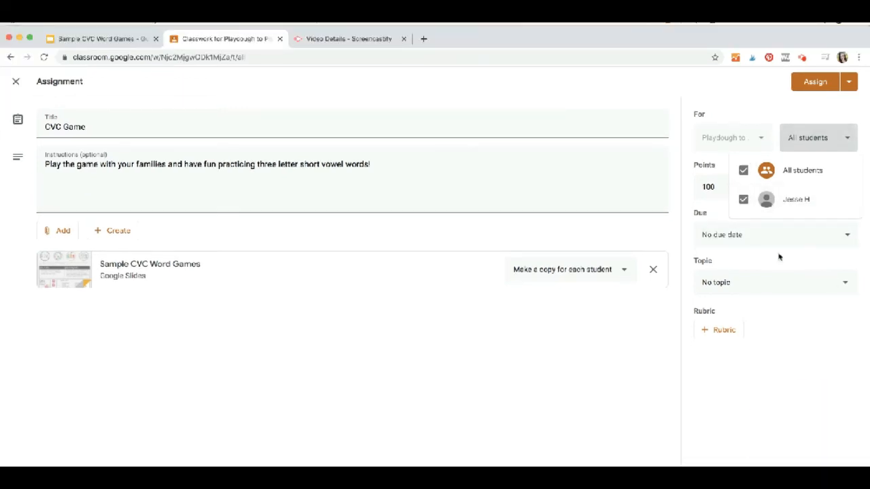
left_click(780, 256)
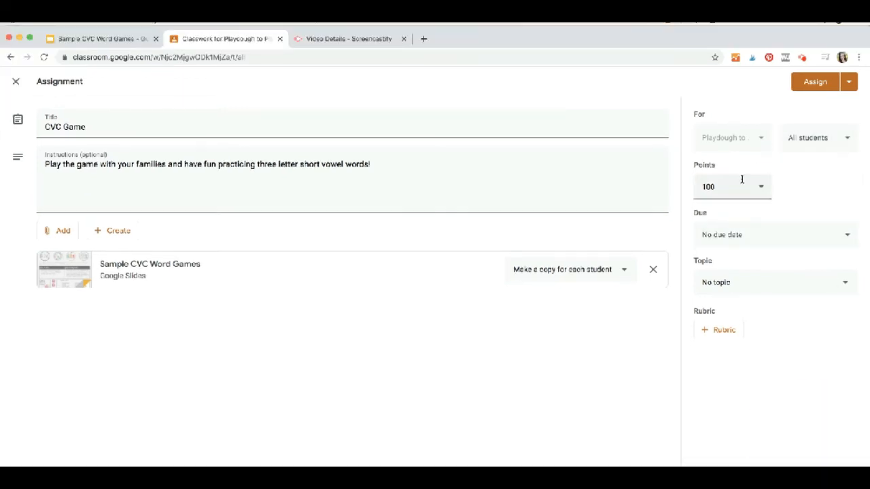
- Look at the assignment's due date and topic options
left_click(774, 235)
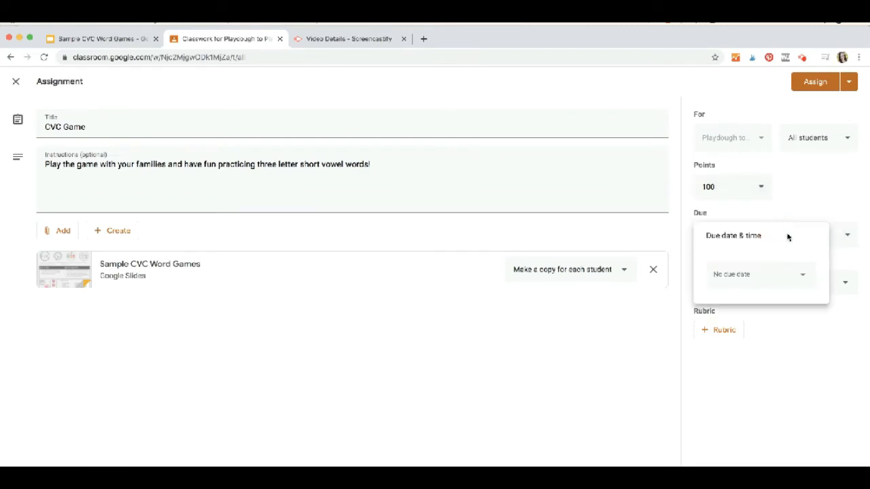
left_click(845, 279)
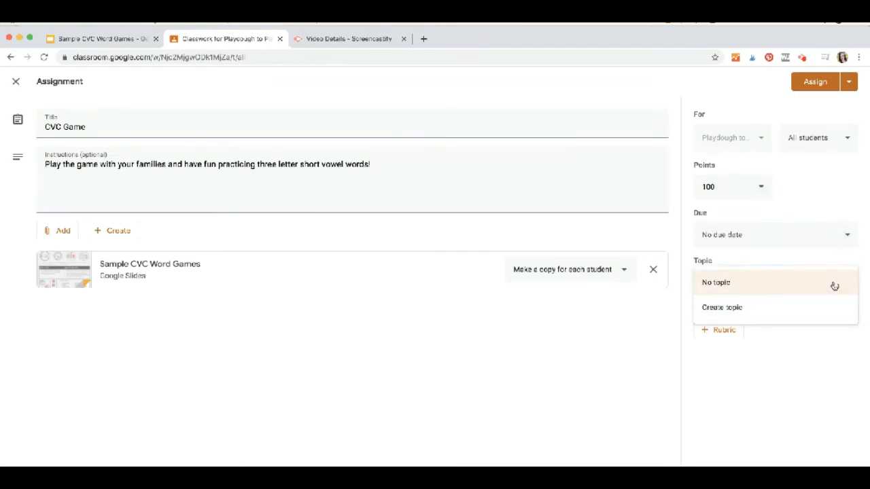
left_click(821, 354)
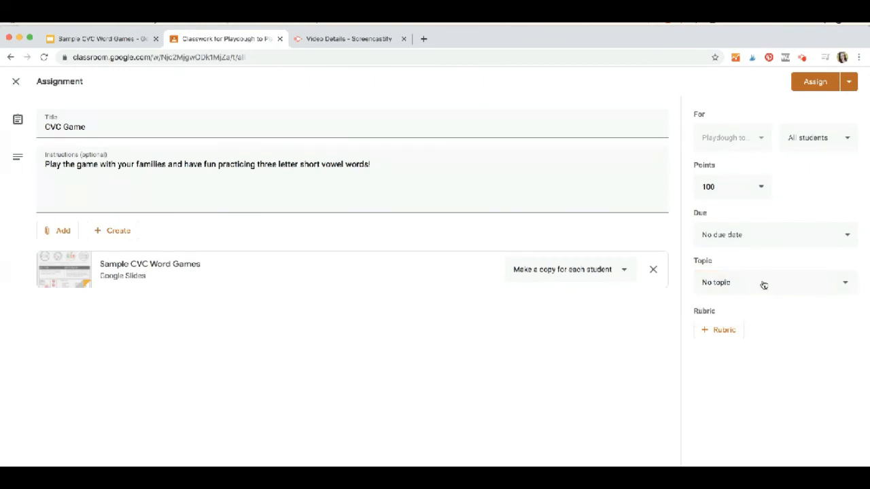
- Assign the CVC Game to the class and check its post in the stream and classwork
left_click(810, 83)
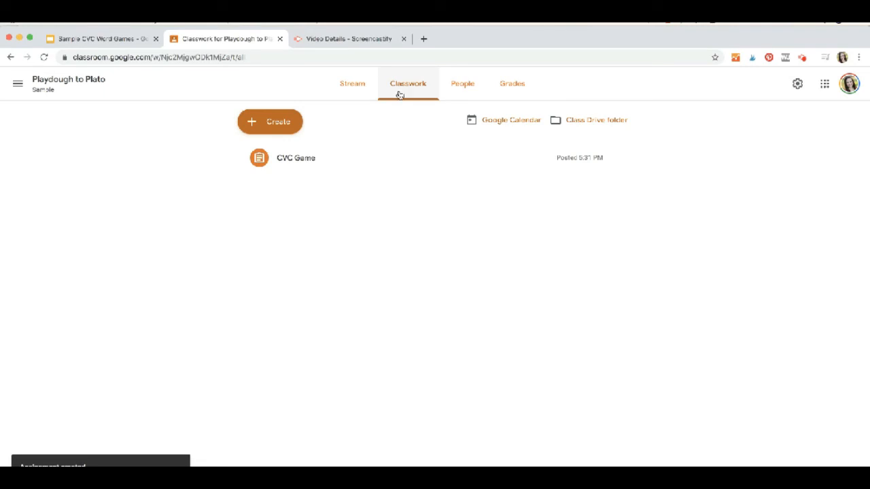
left_click(352, 87)
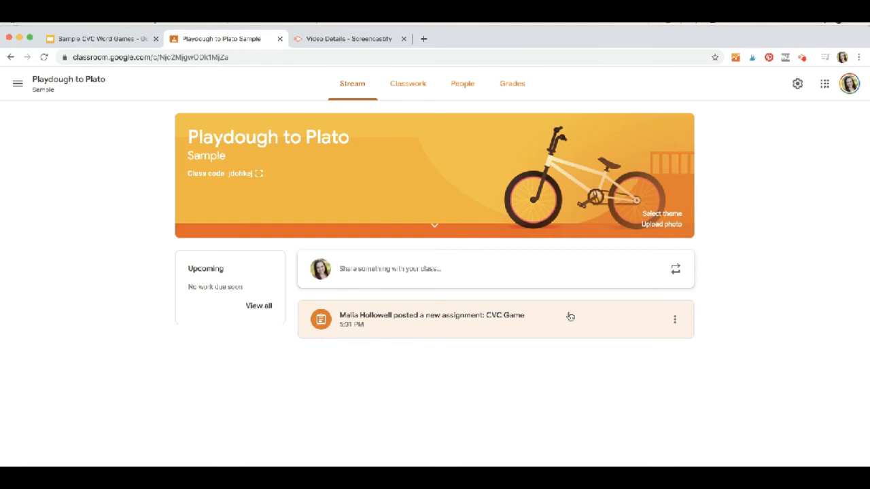
left_click(408, 83)
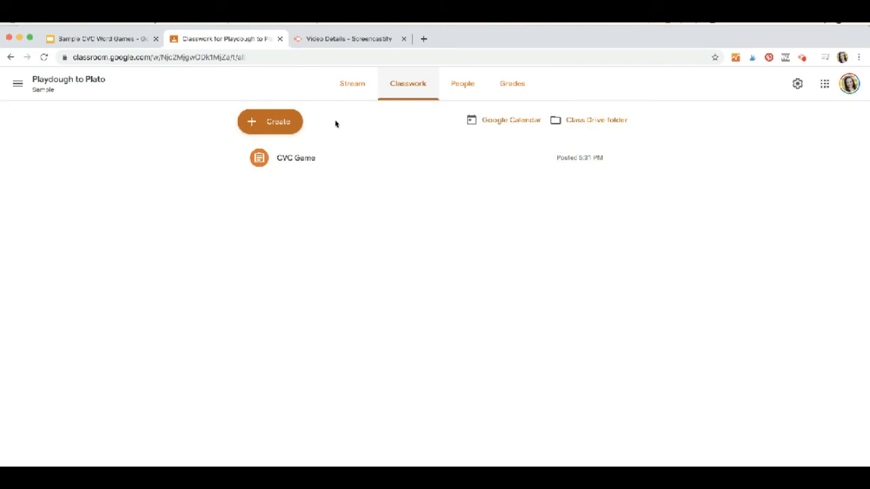
- View the CVC Game assignment's student work and open the student's individual copy of Sample CVC Word Games
left_click(298, 155)
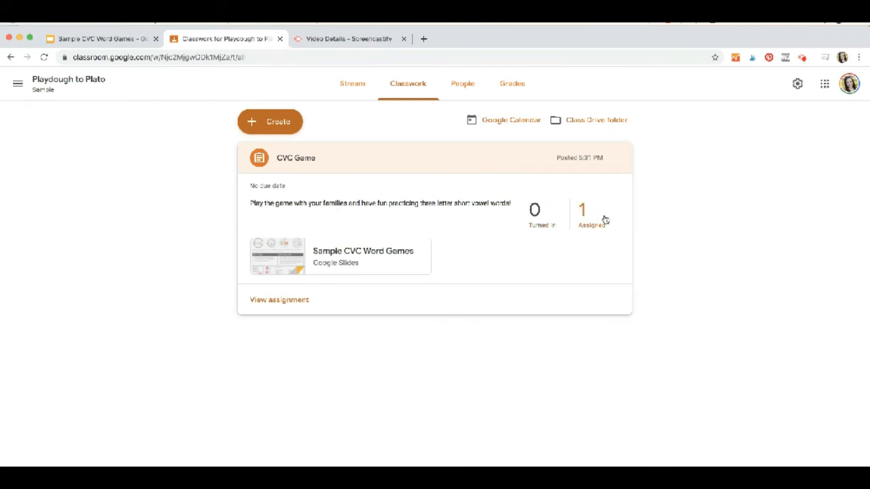
left_click(274, 301)
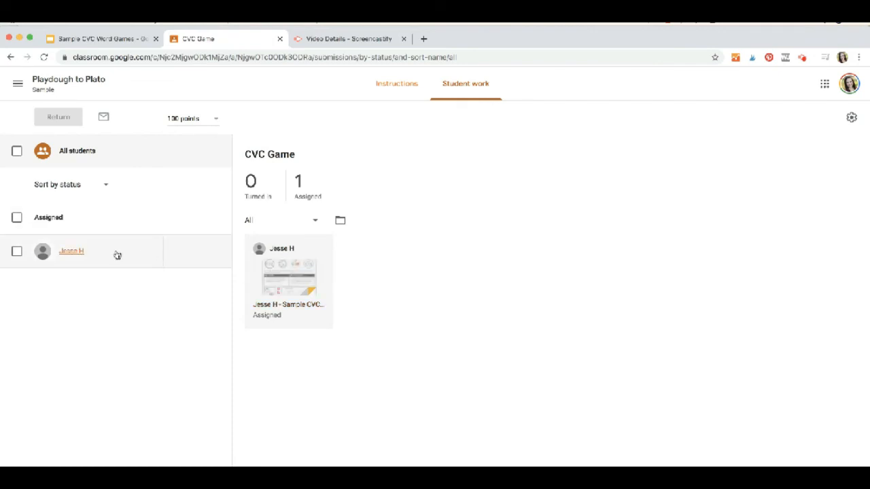
left_click(84, 252)
left_click(377, 227)
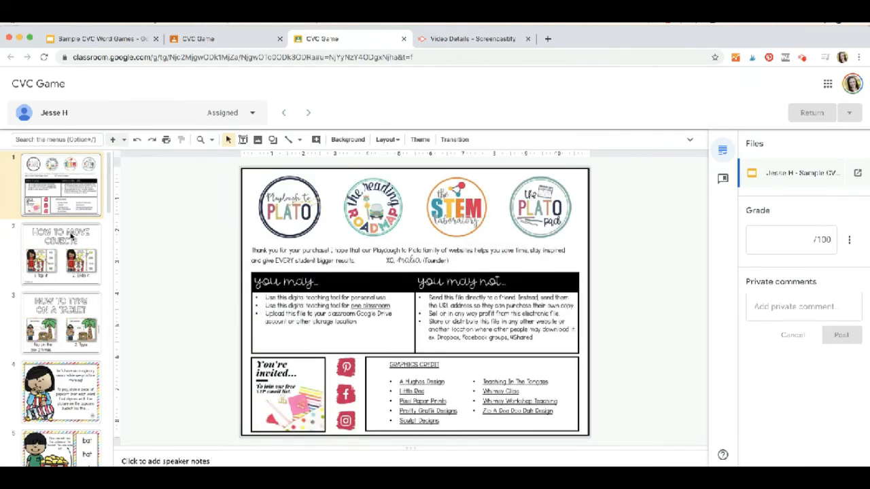
- Look through the student's copy of the slides, viewing slides 4 and 13, and return to the Playdough to Plato class stream
scroll(70, 234, "down", 5)
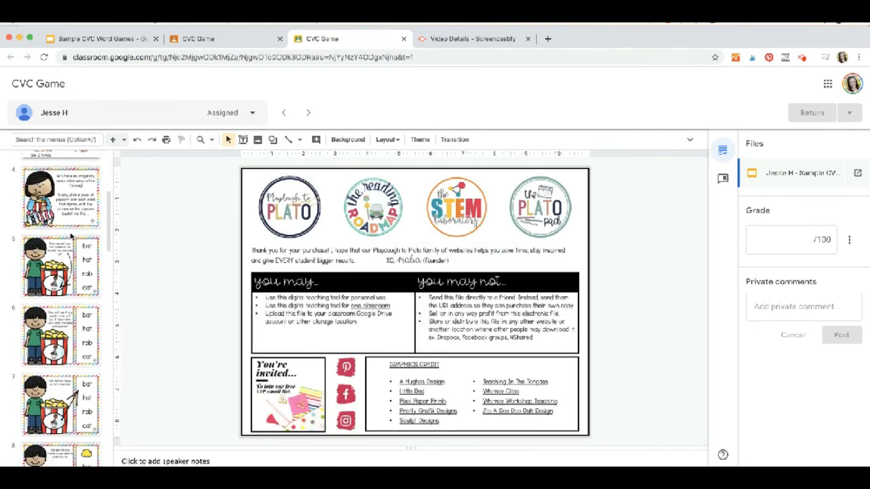
scroll(70, 234, "down", 1)
left_click(70, 189)
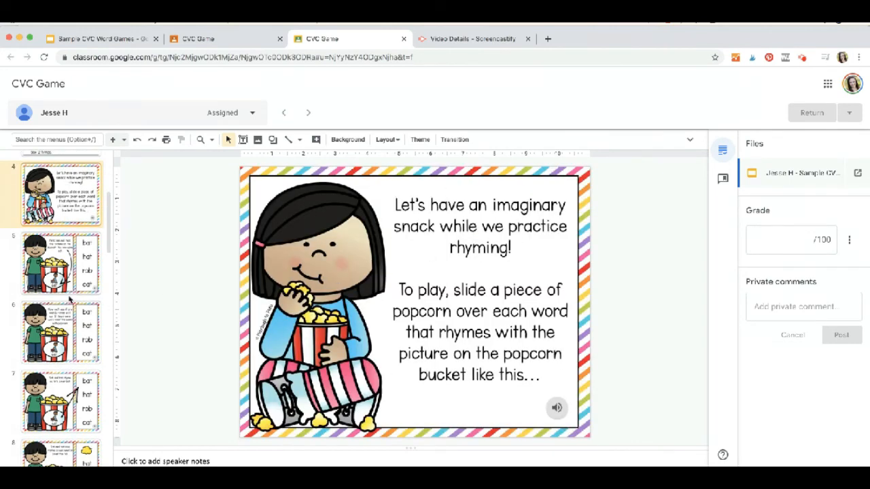
scroll(70, 299, "down", 10)
scroll(74, 238, "down", 2)
left_click(73, 237)
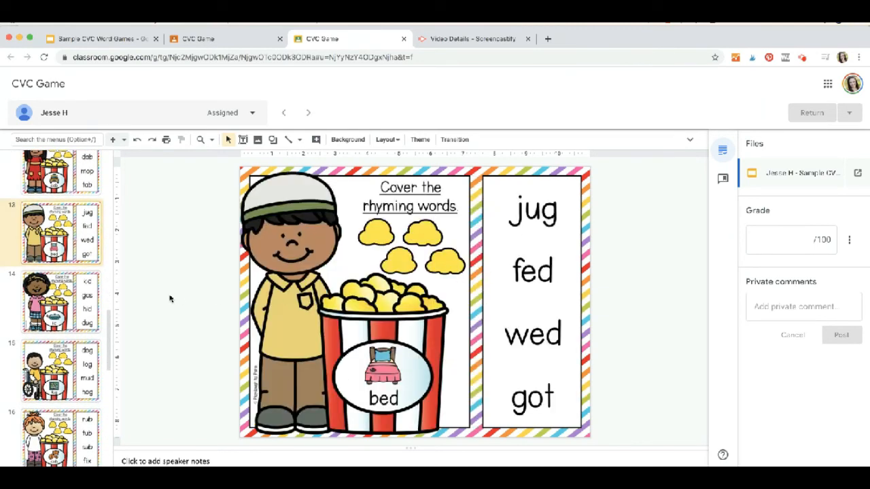
scroll(35, 297, "down", 8)
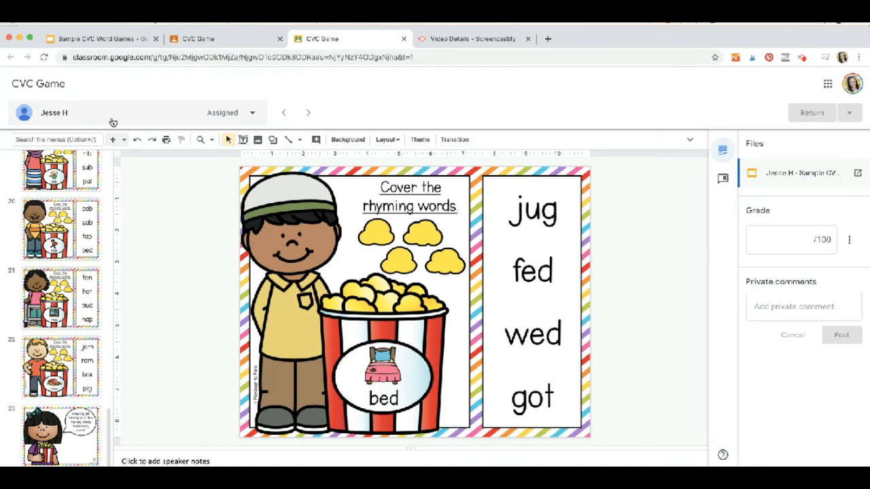
left_click(223, 41)
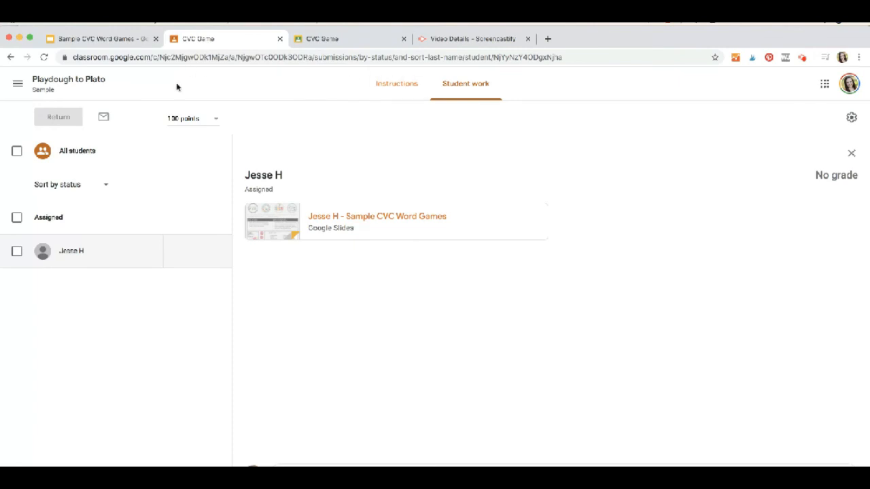
left_click(78, 83)
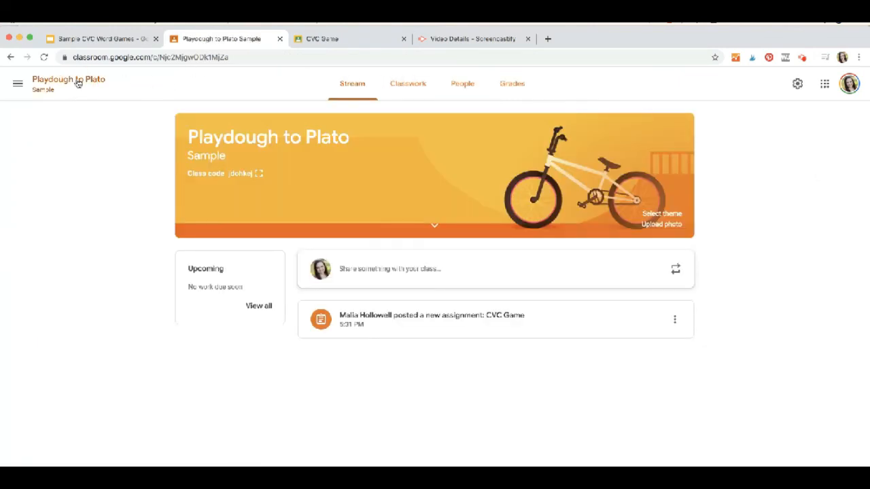